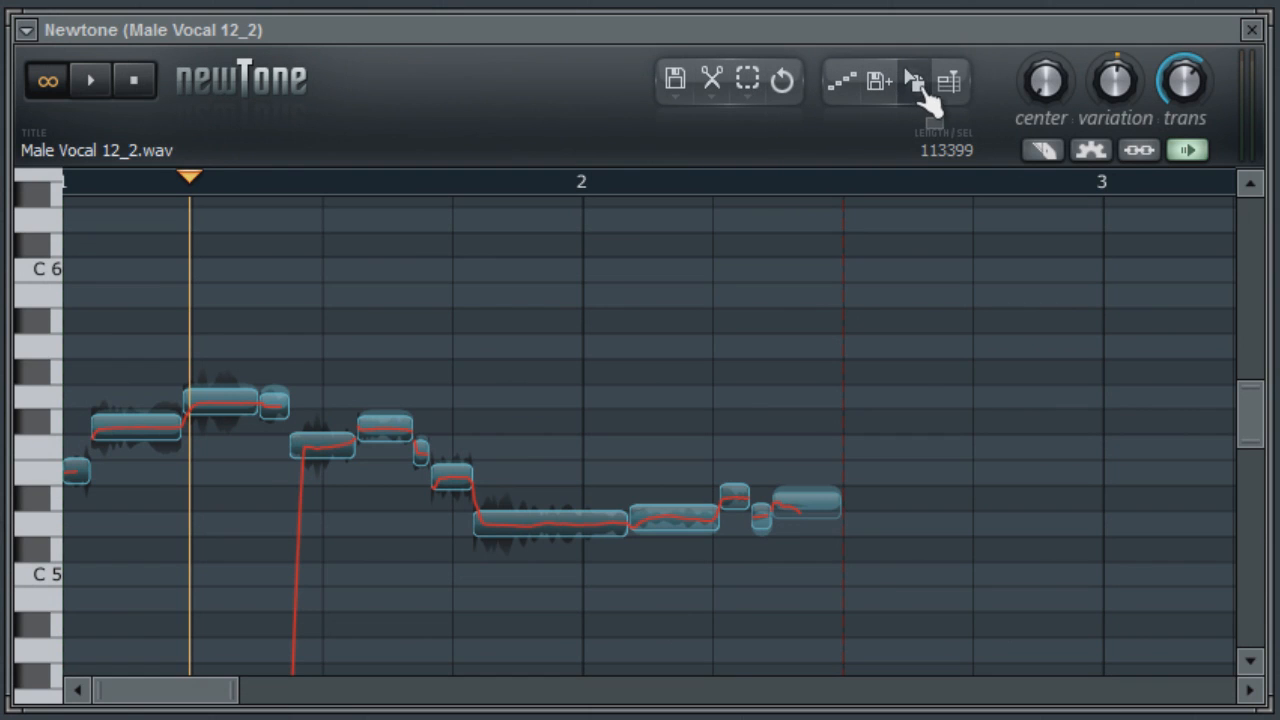
click(676, 84)
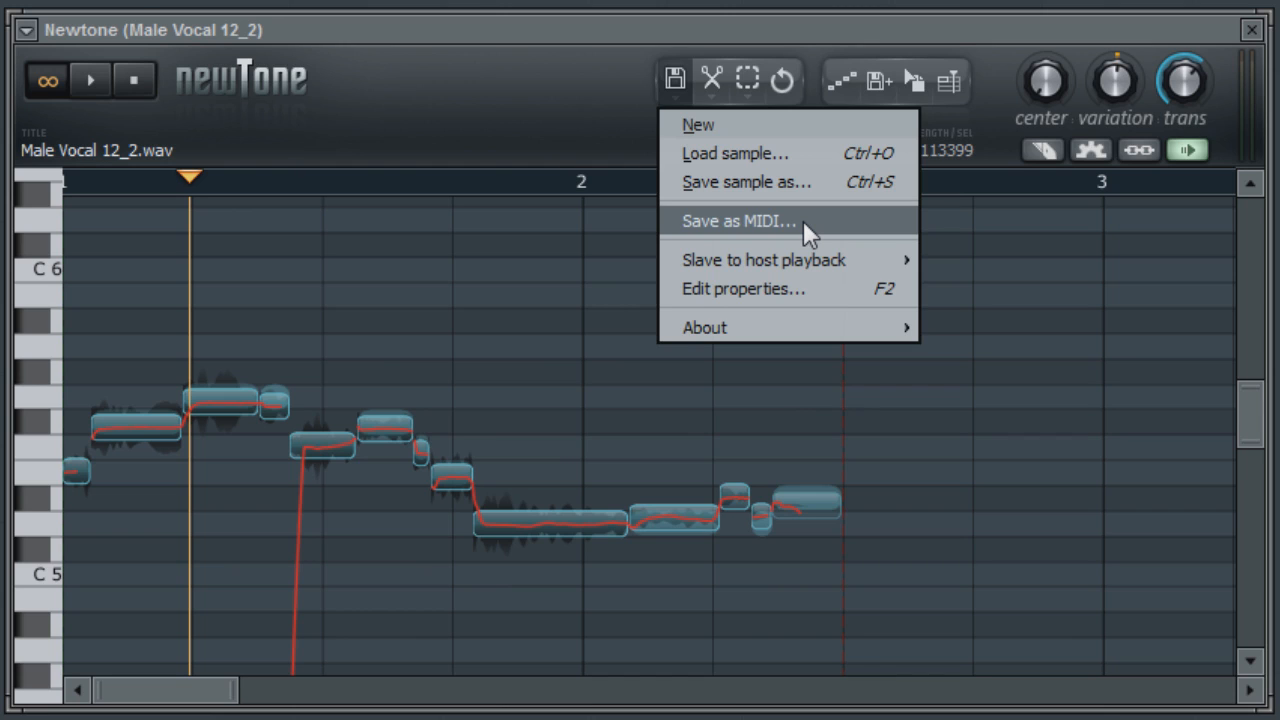
click(671, 76)
click(713, 84)
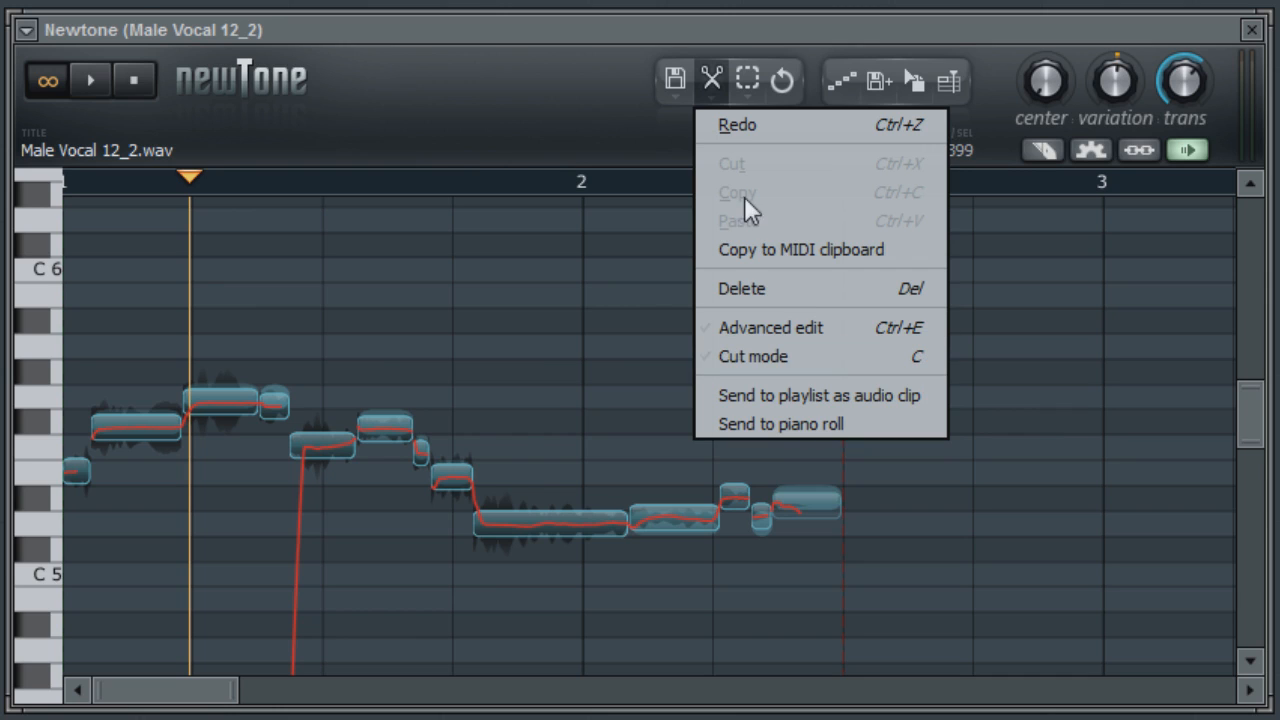
click(710, 88)
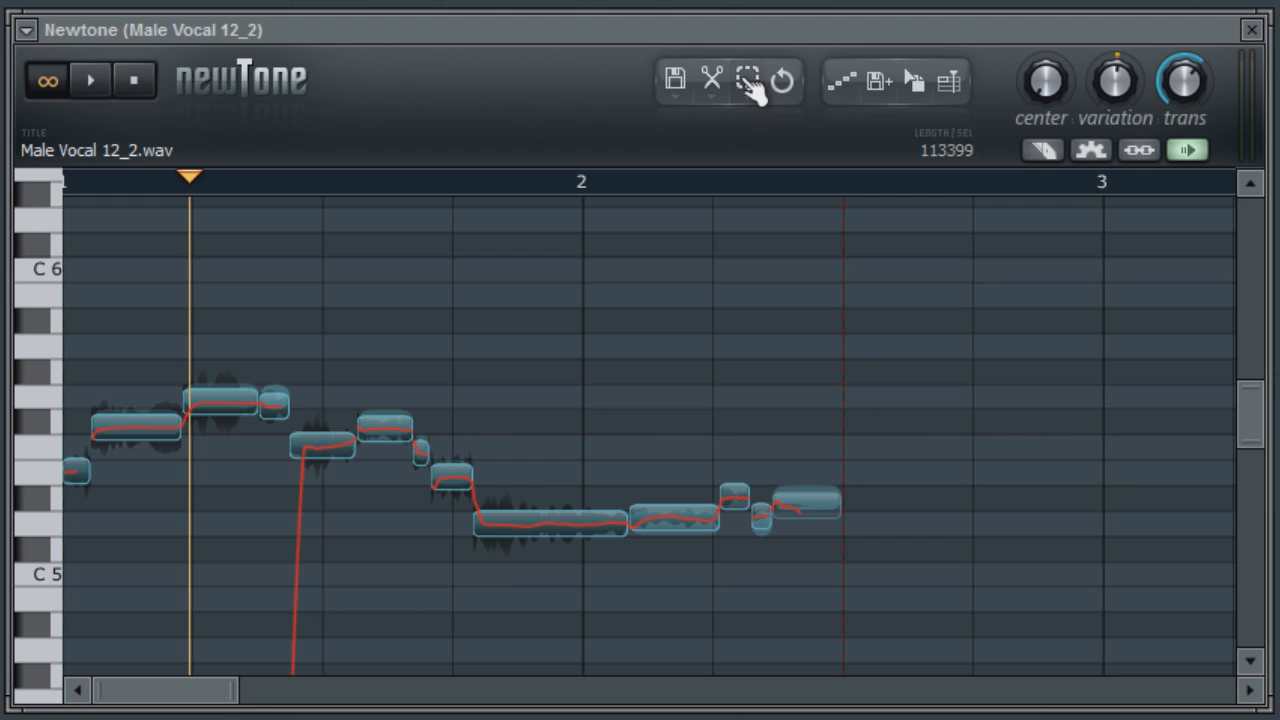
click(746, 86)
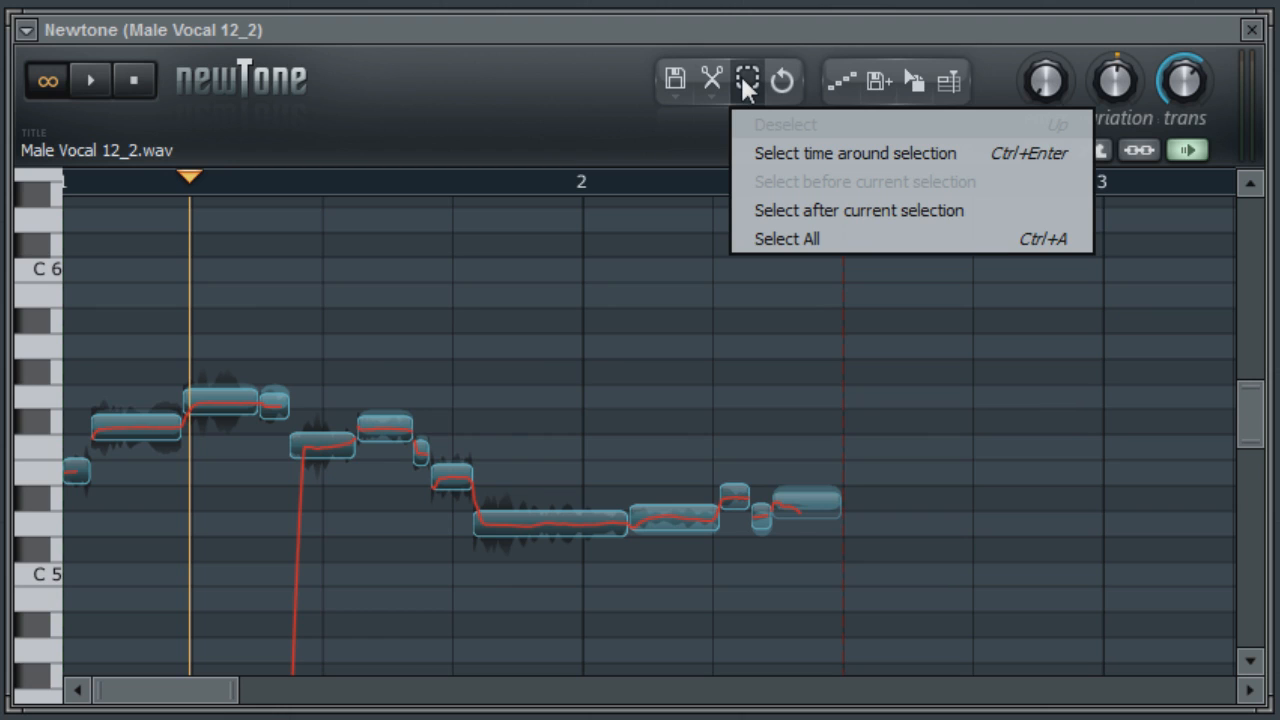
click(746, 86)
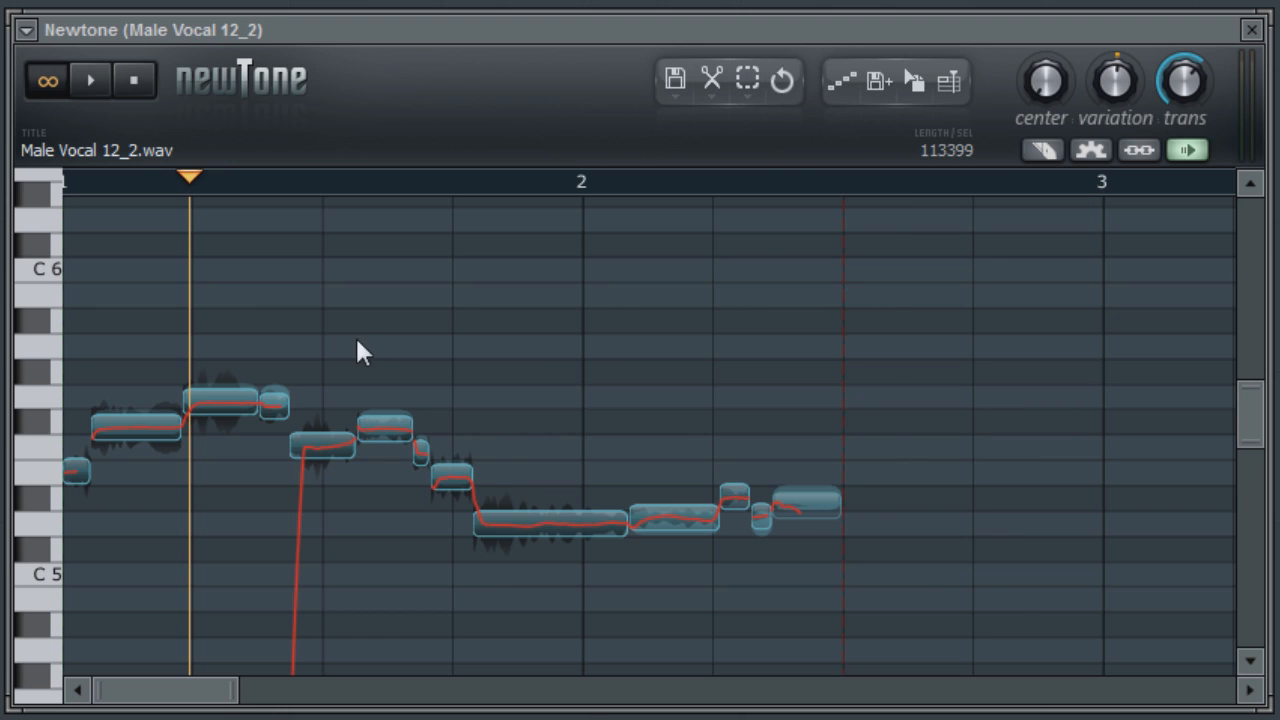
Step: Select the four notes from the second half of bar 1 into bar 2 and set the time selection around them
drag(370, 294, 521, 558)
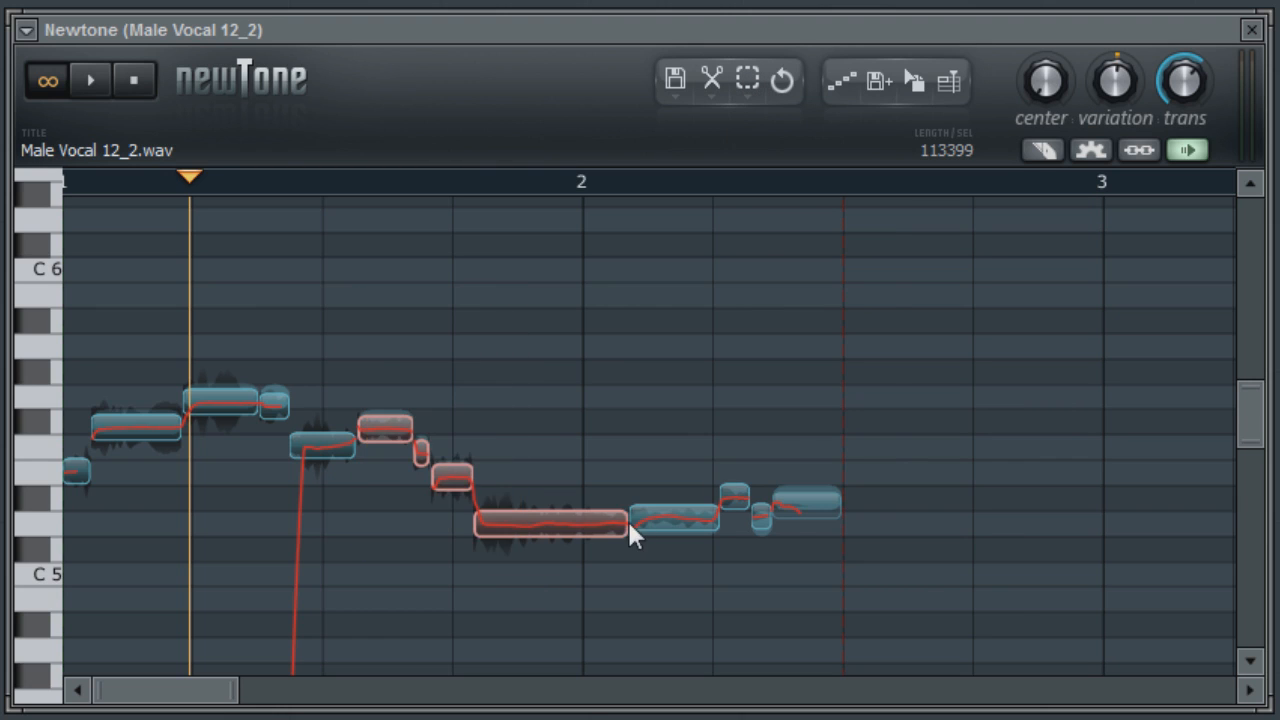
click(756, 86)
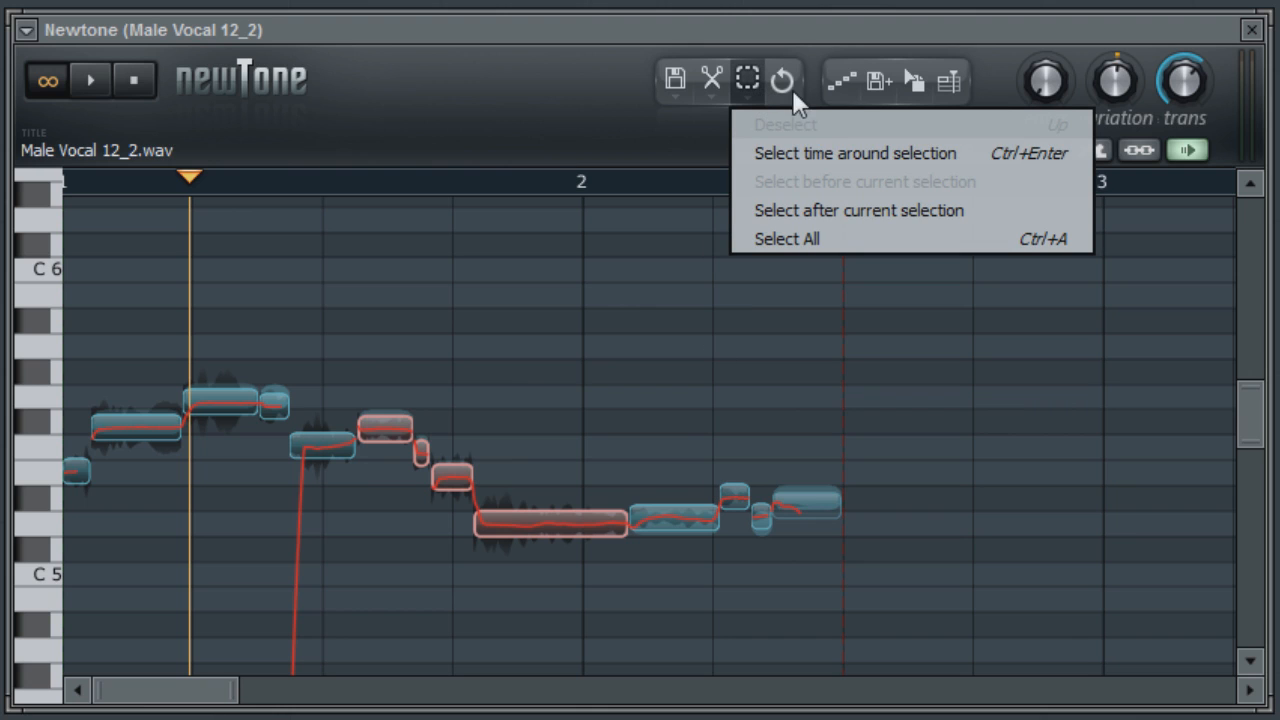
click(839, 157)
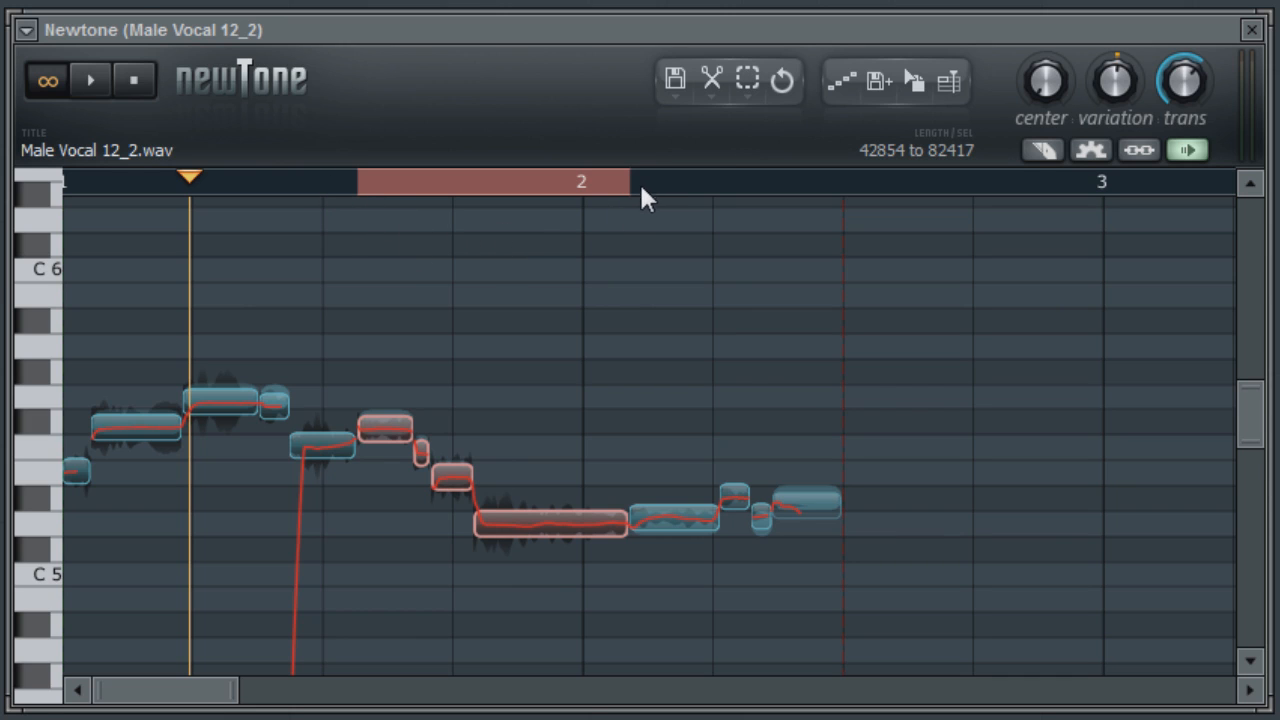
Step: Select only the three short notes before the longest note and set the time selection around them
drag(359, 350, 464, 507)
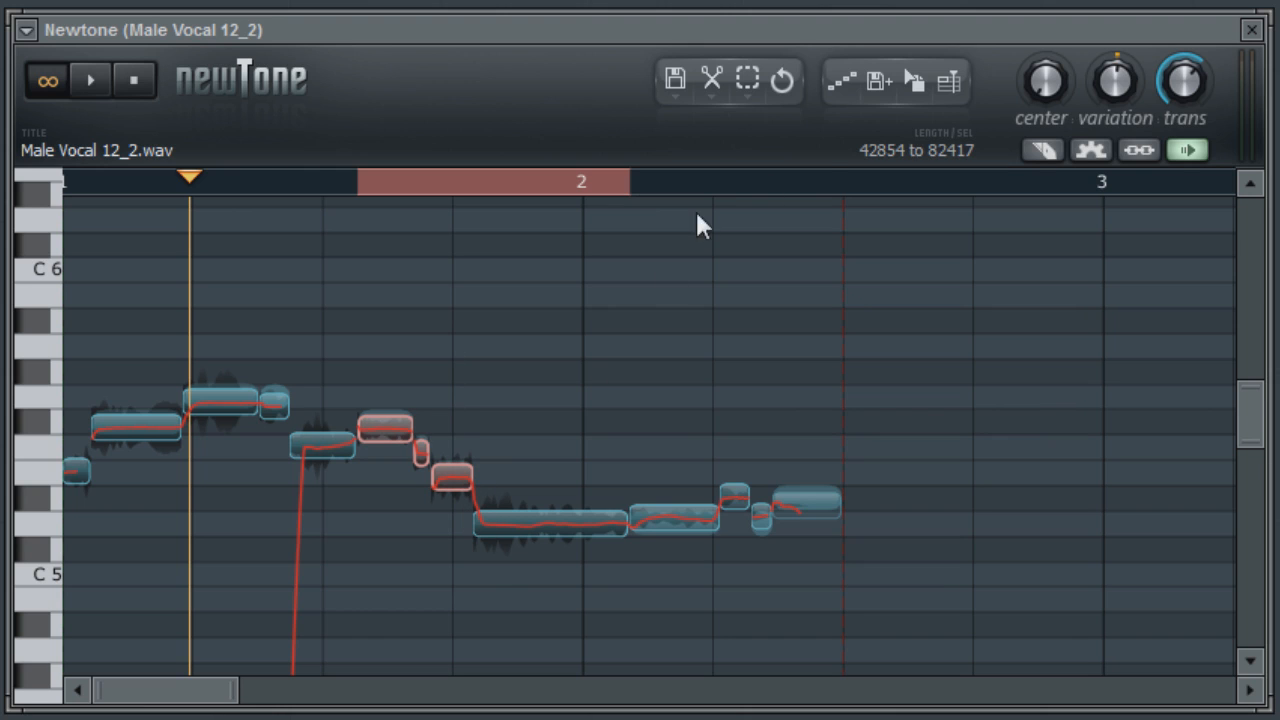
click(750, 86)
click(795, 153)
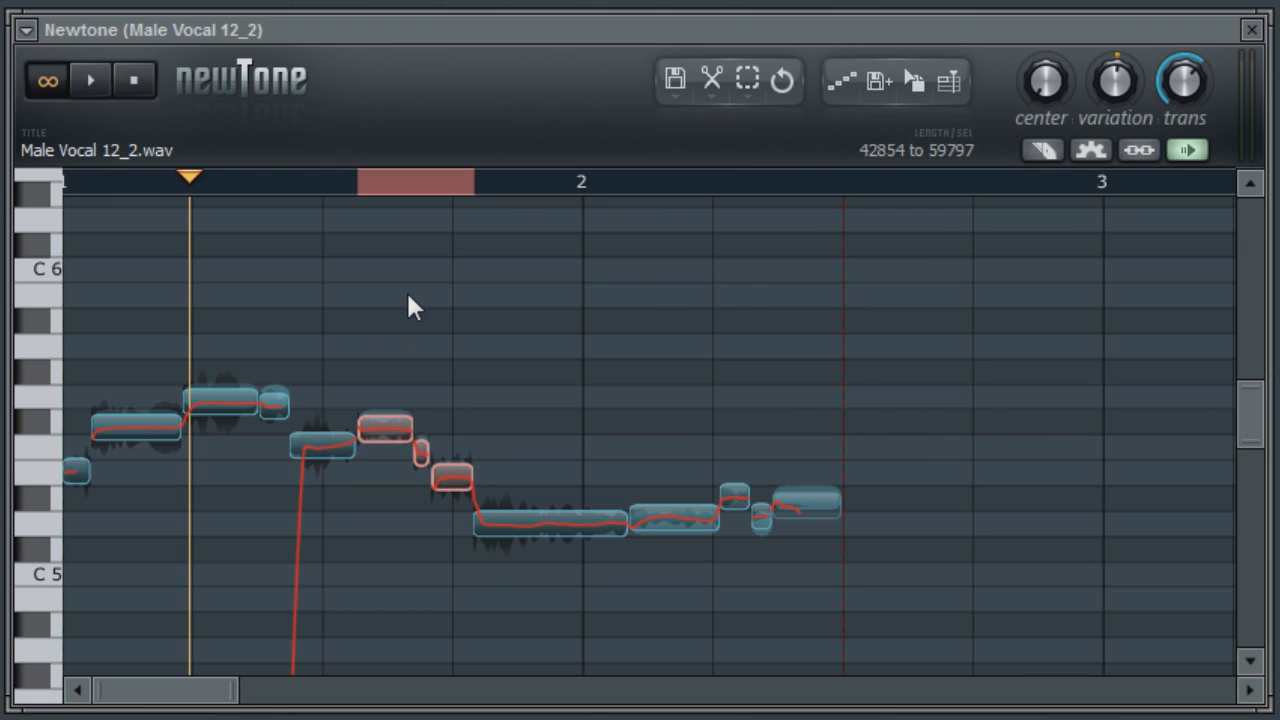
Step: Select the single note just after the middle of bar 1 and apply Select before current selection
drag(309, 410, 350, 480)
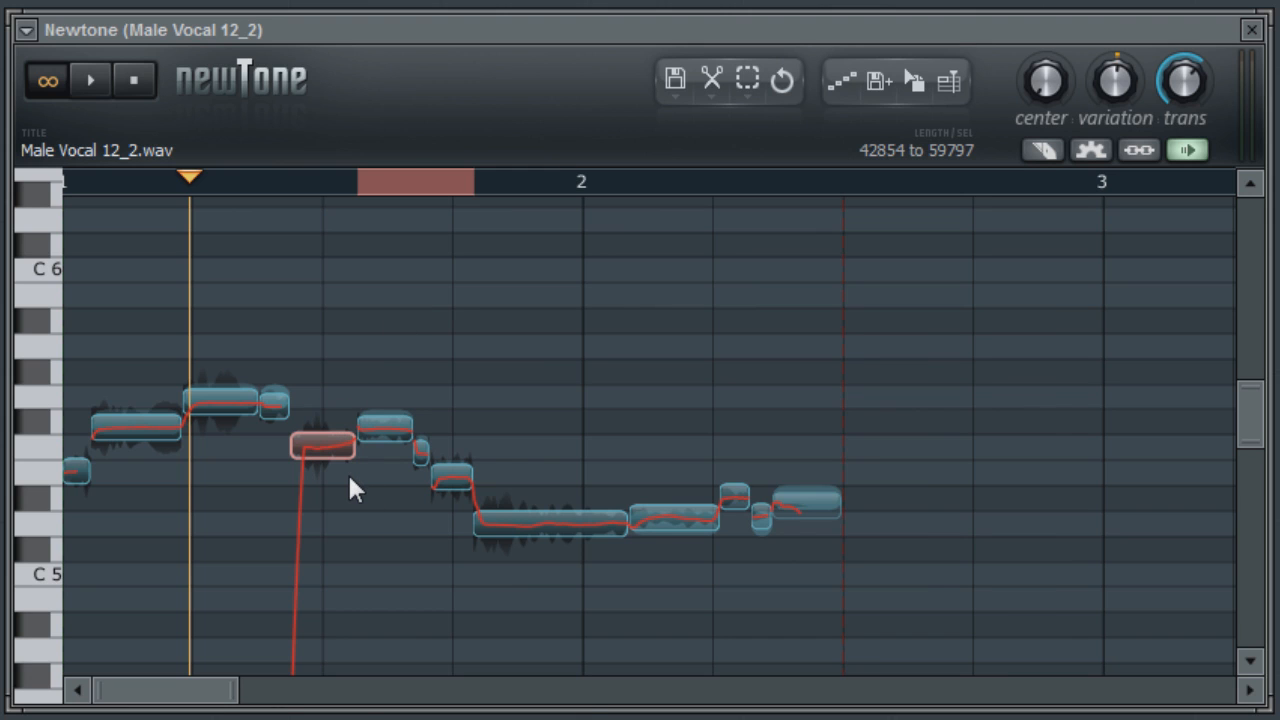
click(736, 88)
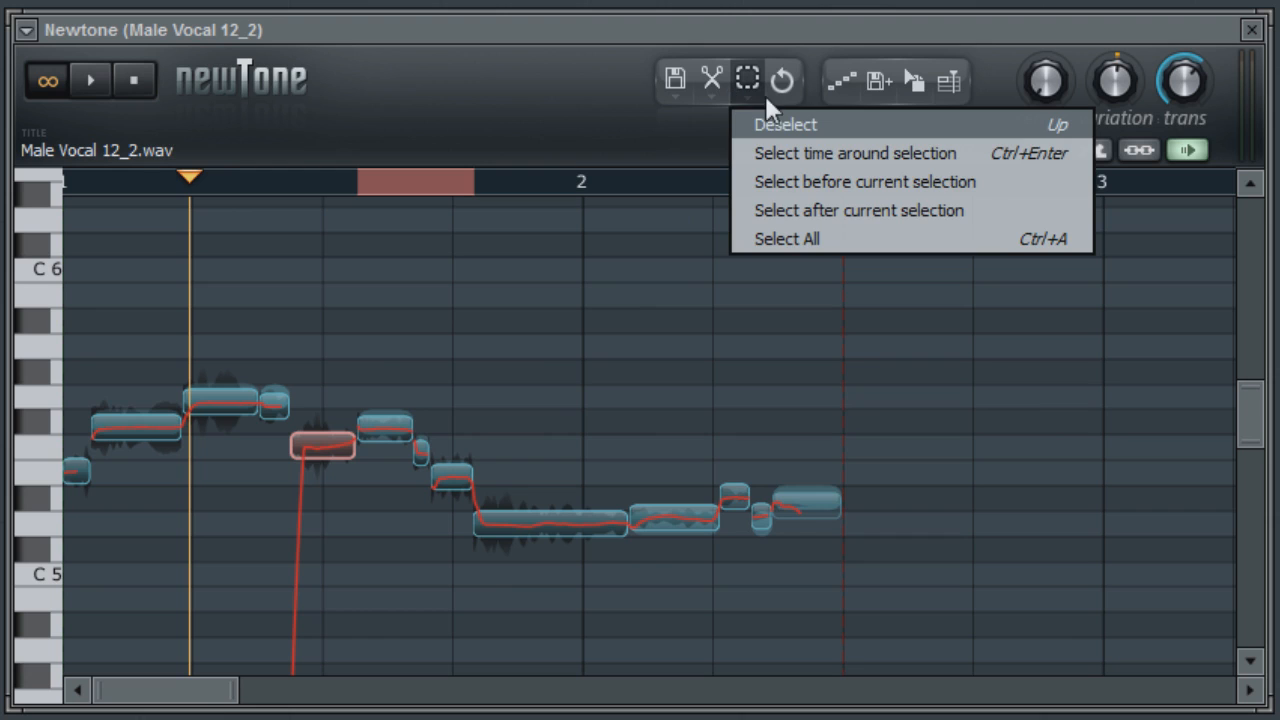
click(794, 181)
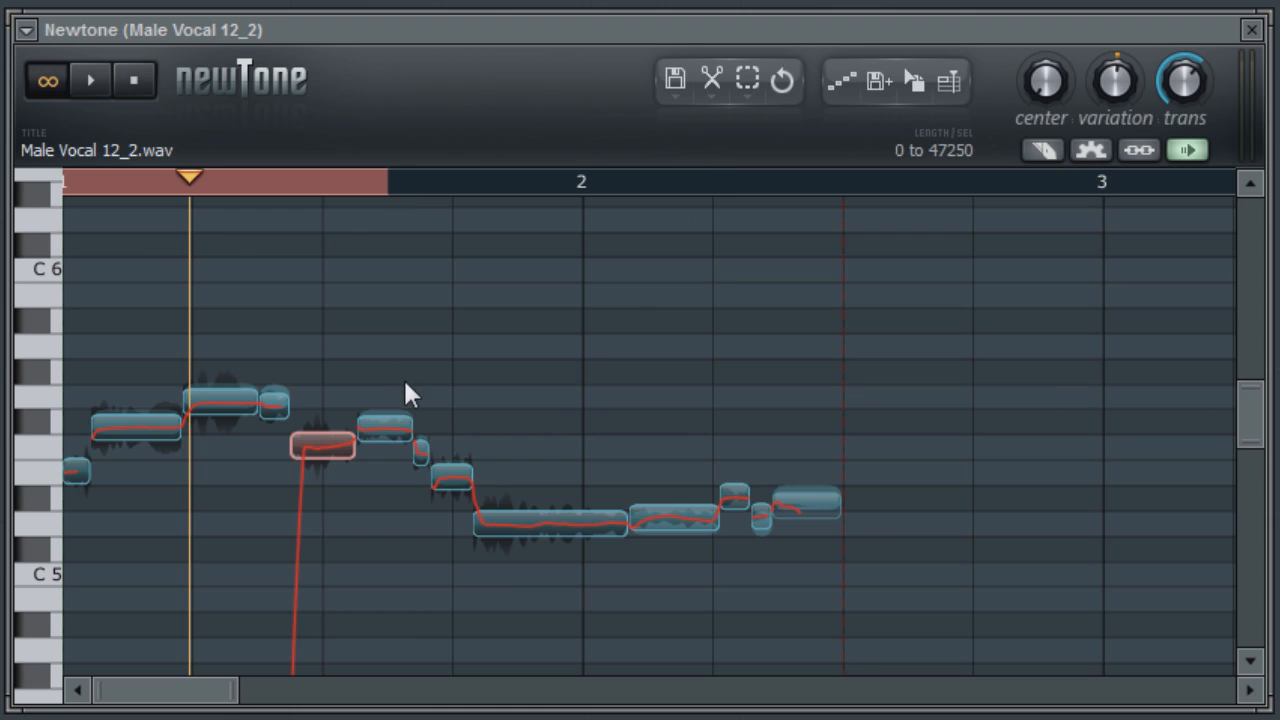
Step: Select the long note crossing the start of bar 2 and apply Select after current selection
drag(512, 438, 585, 566)
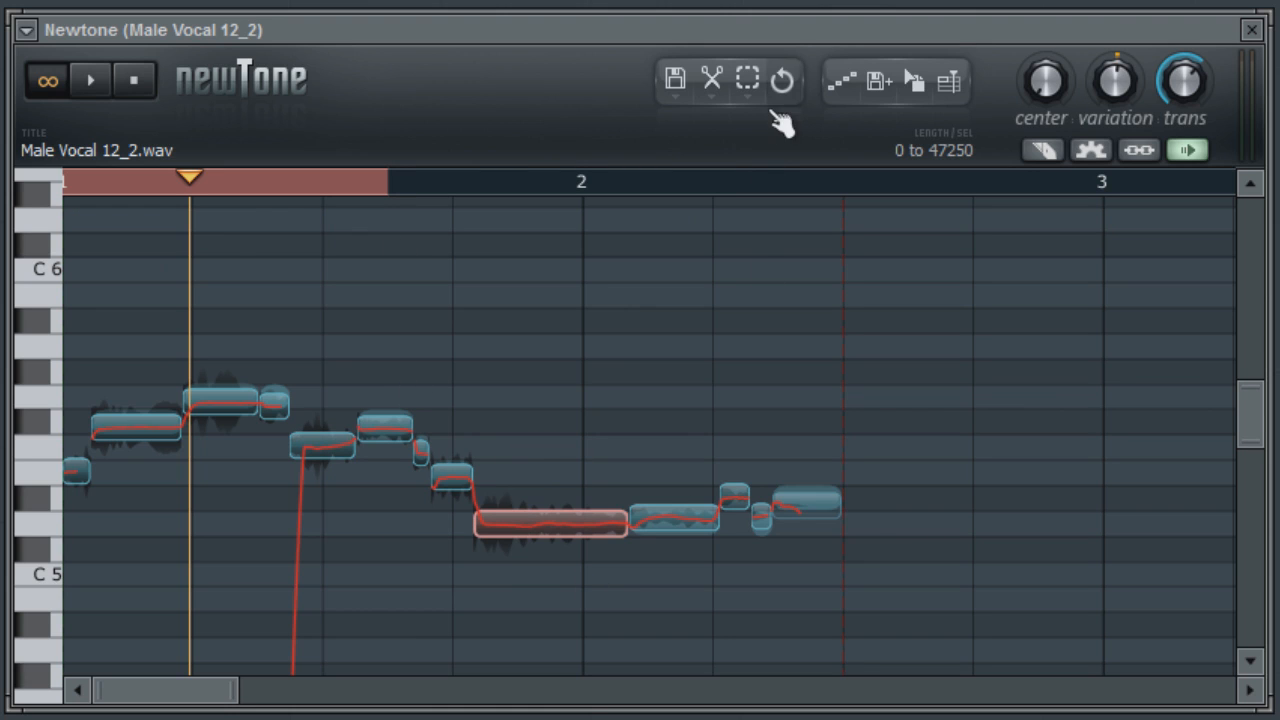
click(752, 82)
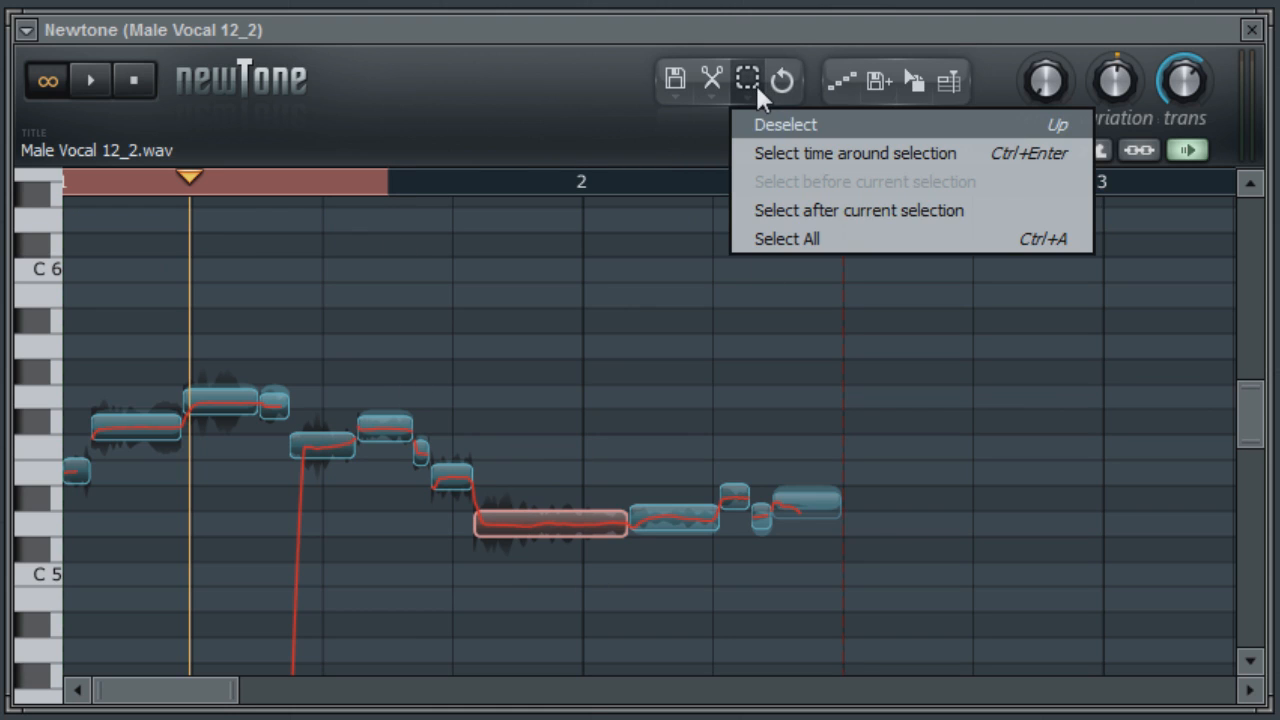
click(854, 216)
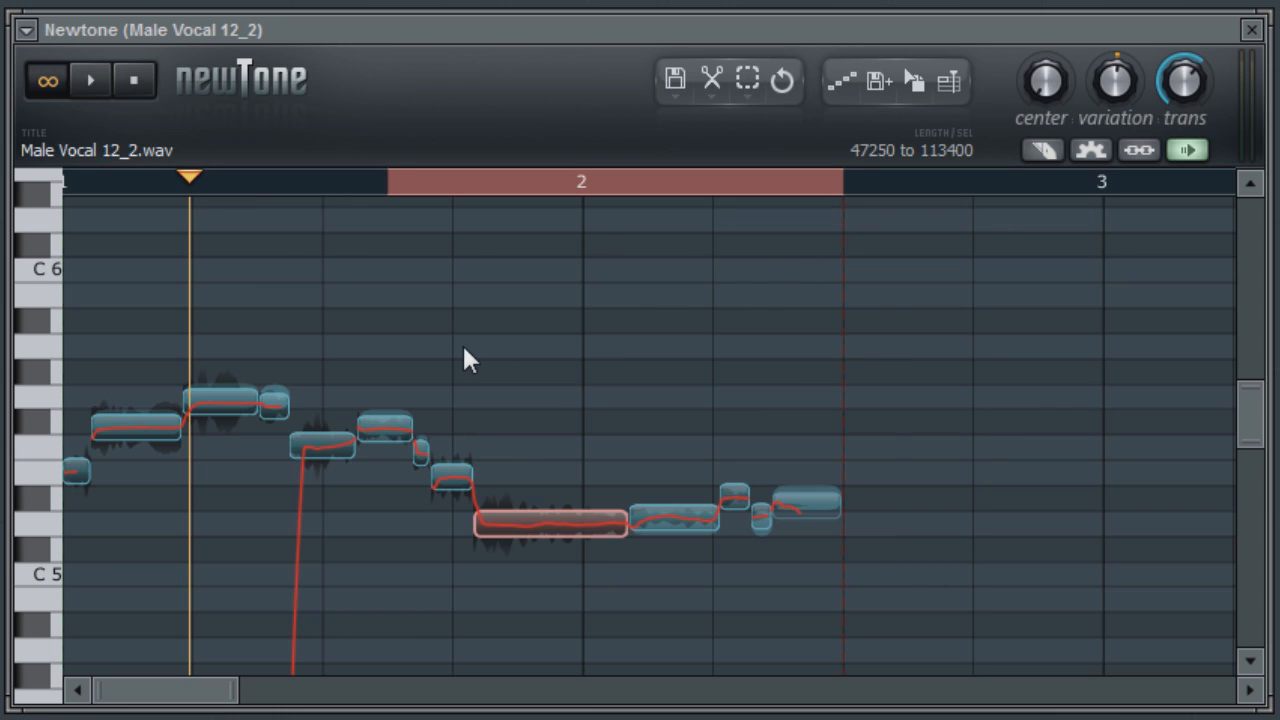
Step: Raise the seven consecutive notes before the last note by two semitones, and revert the pitch change
drag(379, 304, 769, 564)
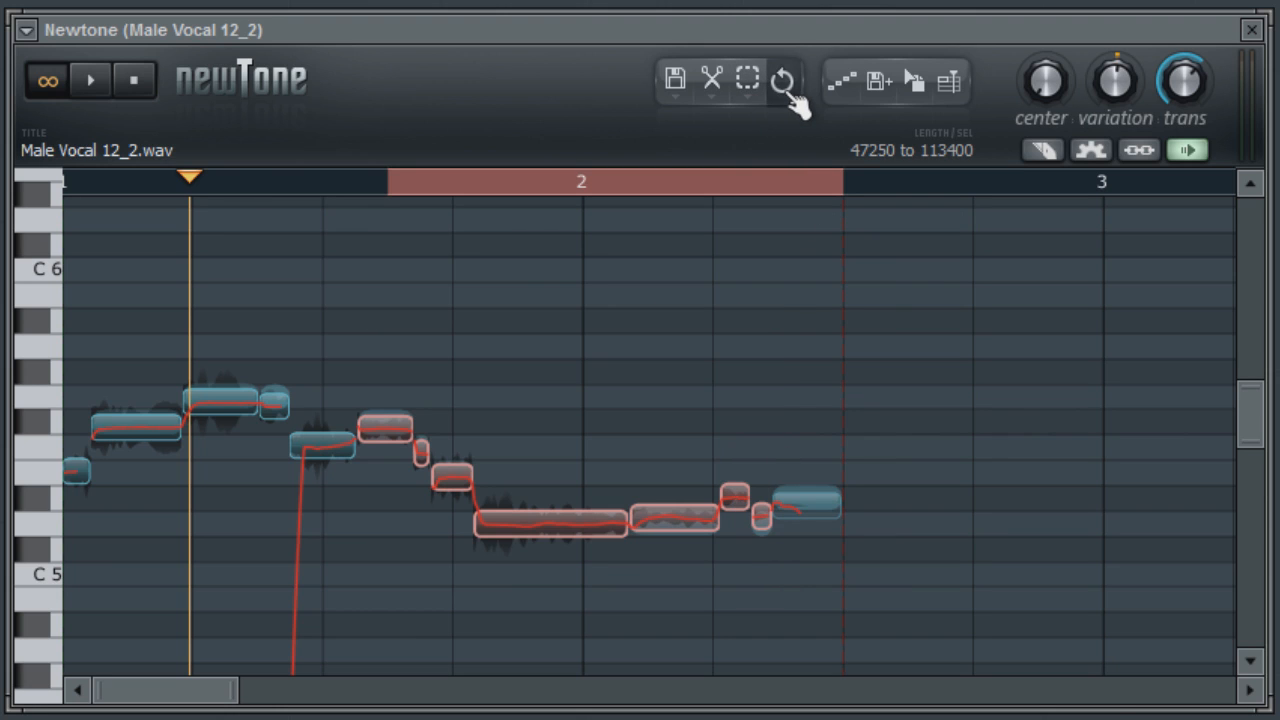
drag(574, 523, 576, 470)
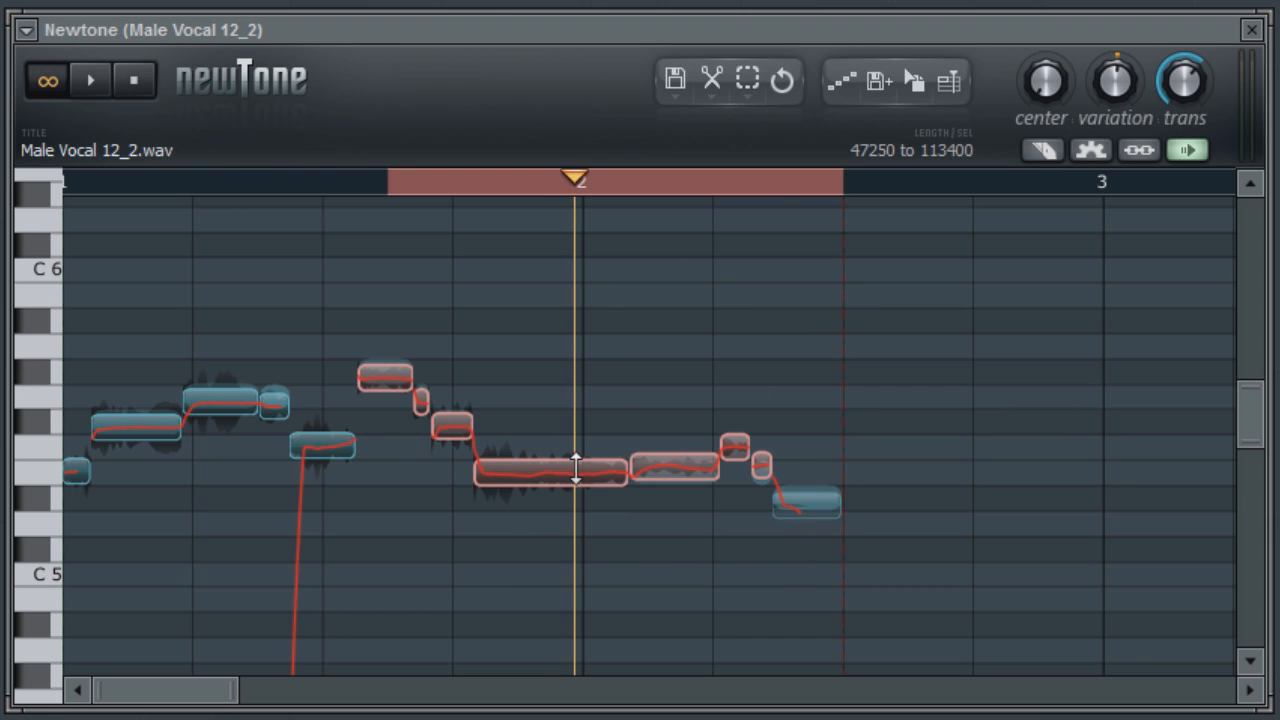
click(783, 84)
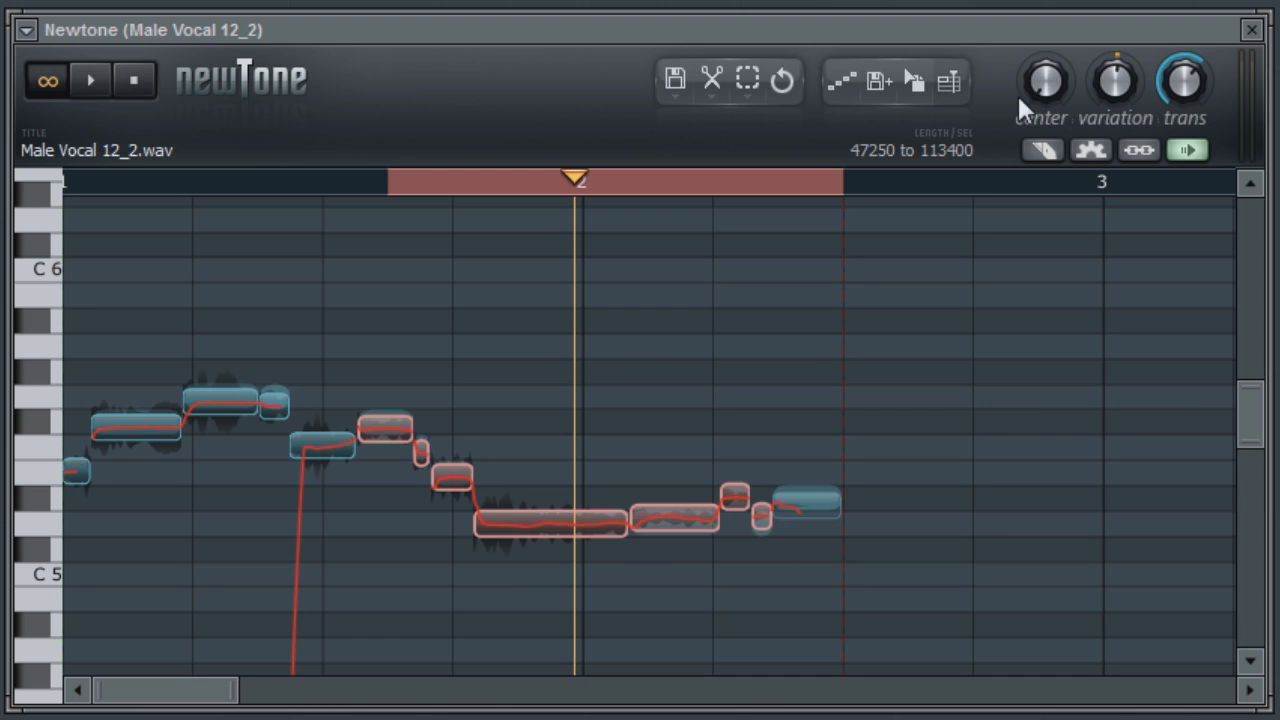
Step: Slightly increase the center and trans amounts, and select every note except the first
drag(1042, 87, 1184, 6)
drag(1177, 94, 1183, 30)
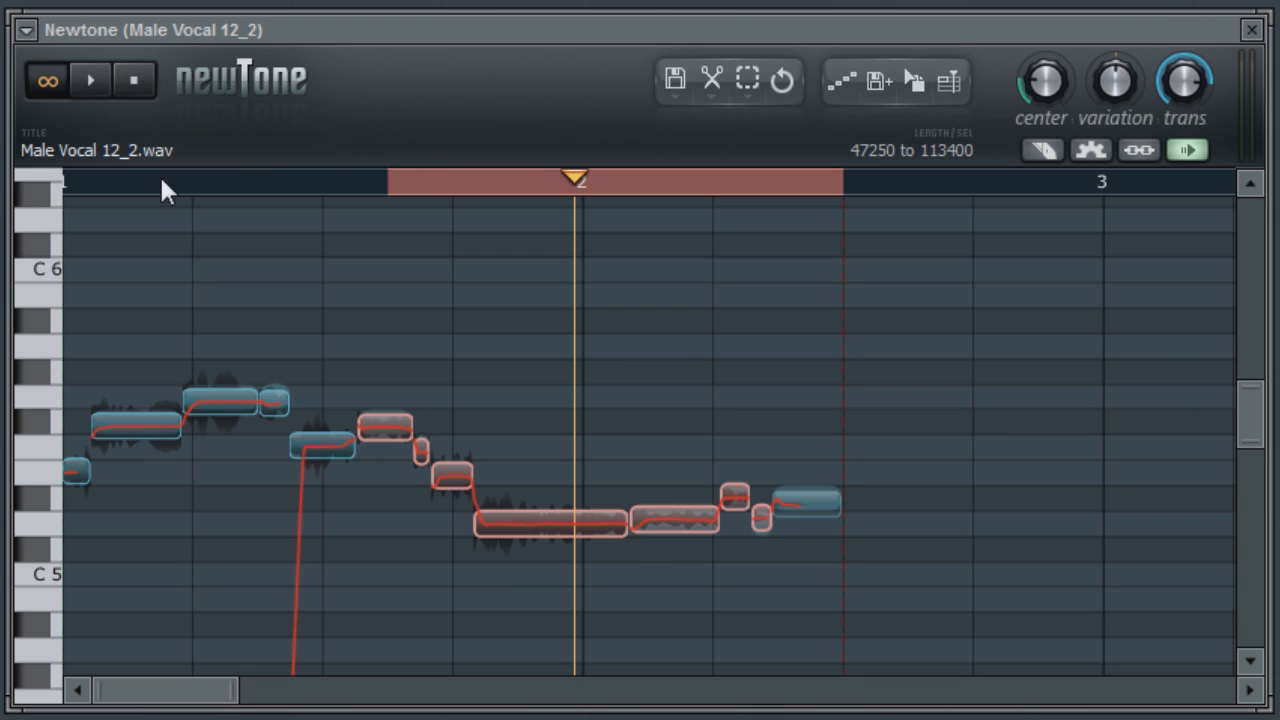
drag(112, 300, 816, 612)
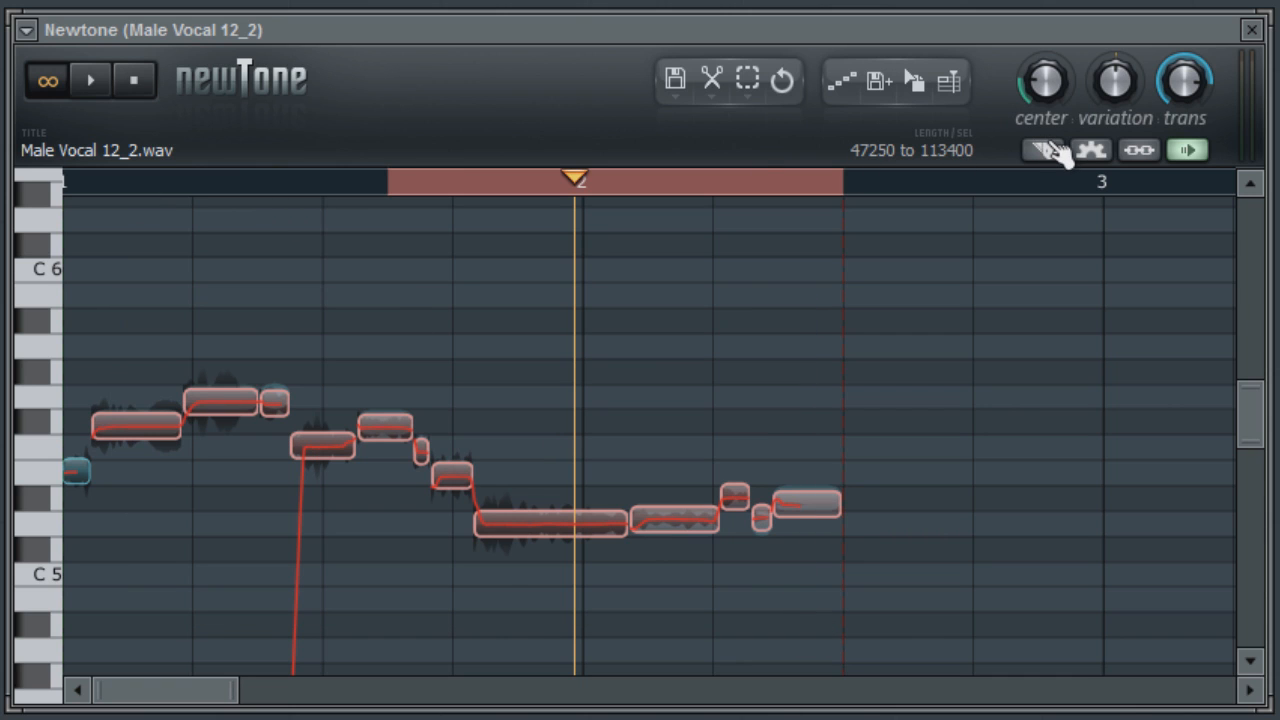
Step: Play the selected time range in a loop, and extend the time selection to the whole sample with Select All
click(1143, 155)
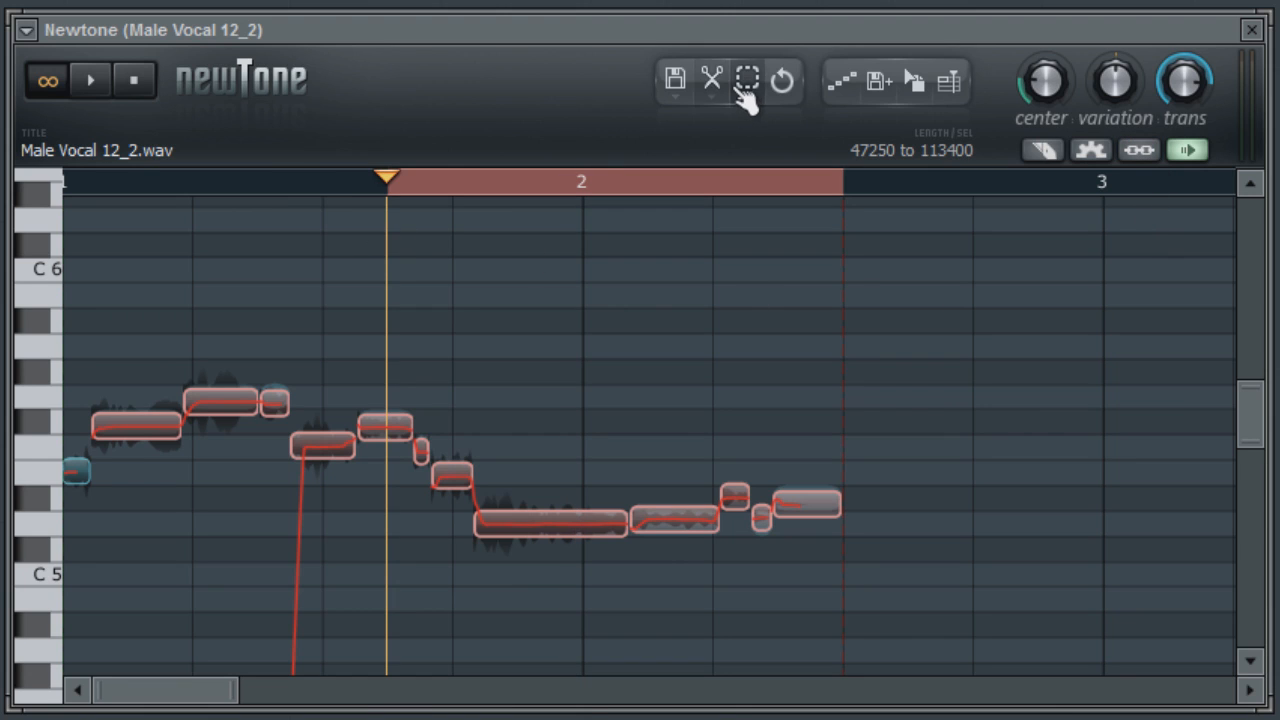
click(106, 90)
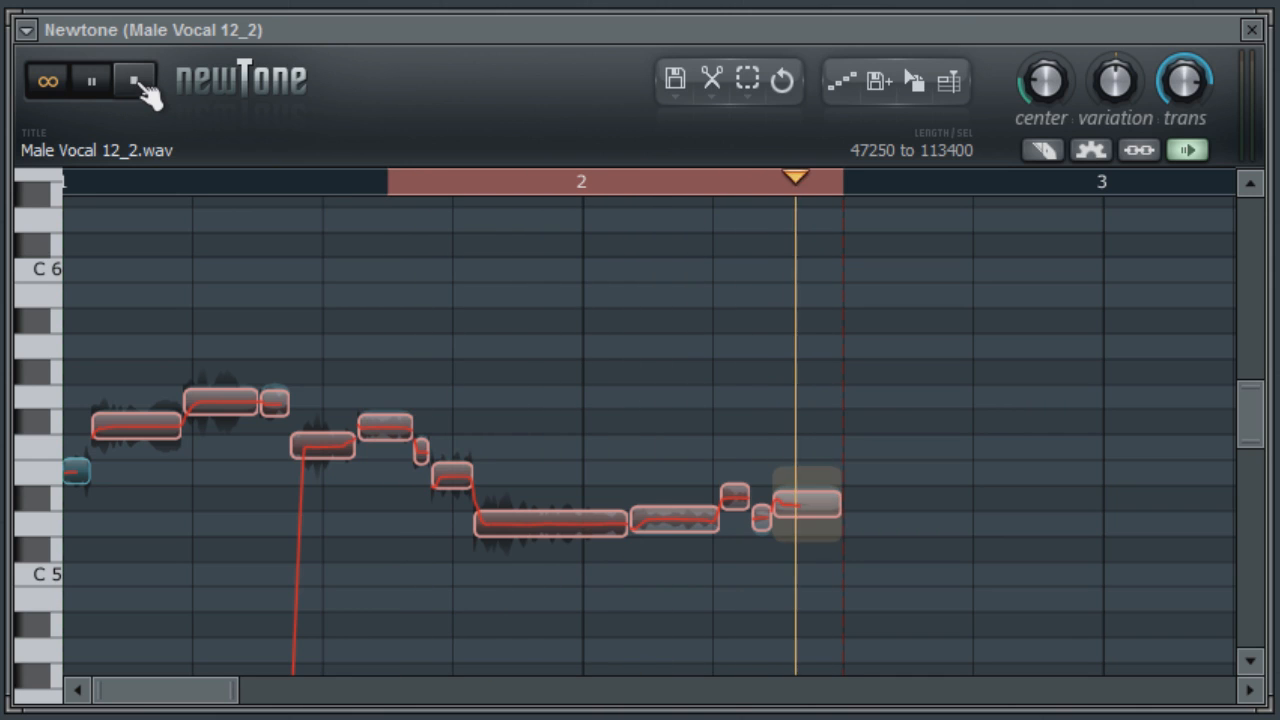
click(138, 84)
click(100, 86)
click(44, 84)
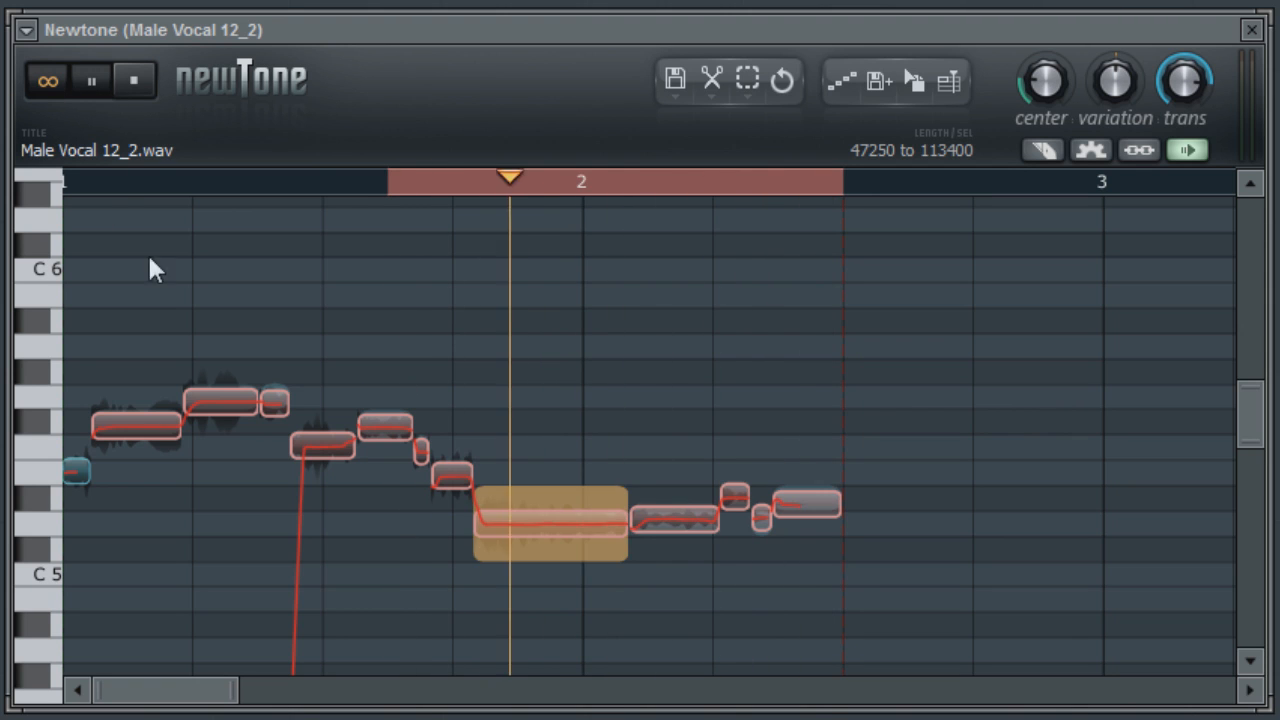
click(749, 80)
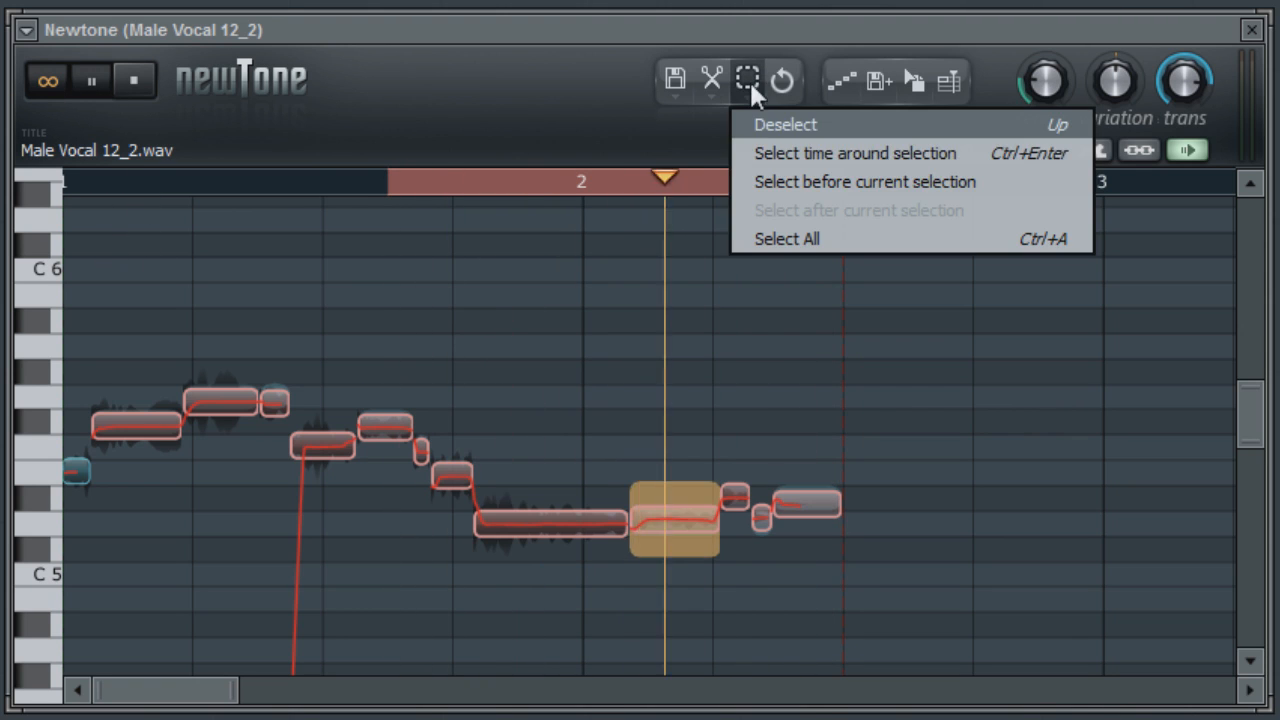
click(782, 238)
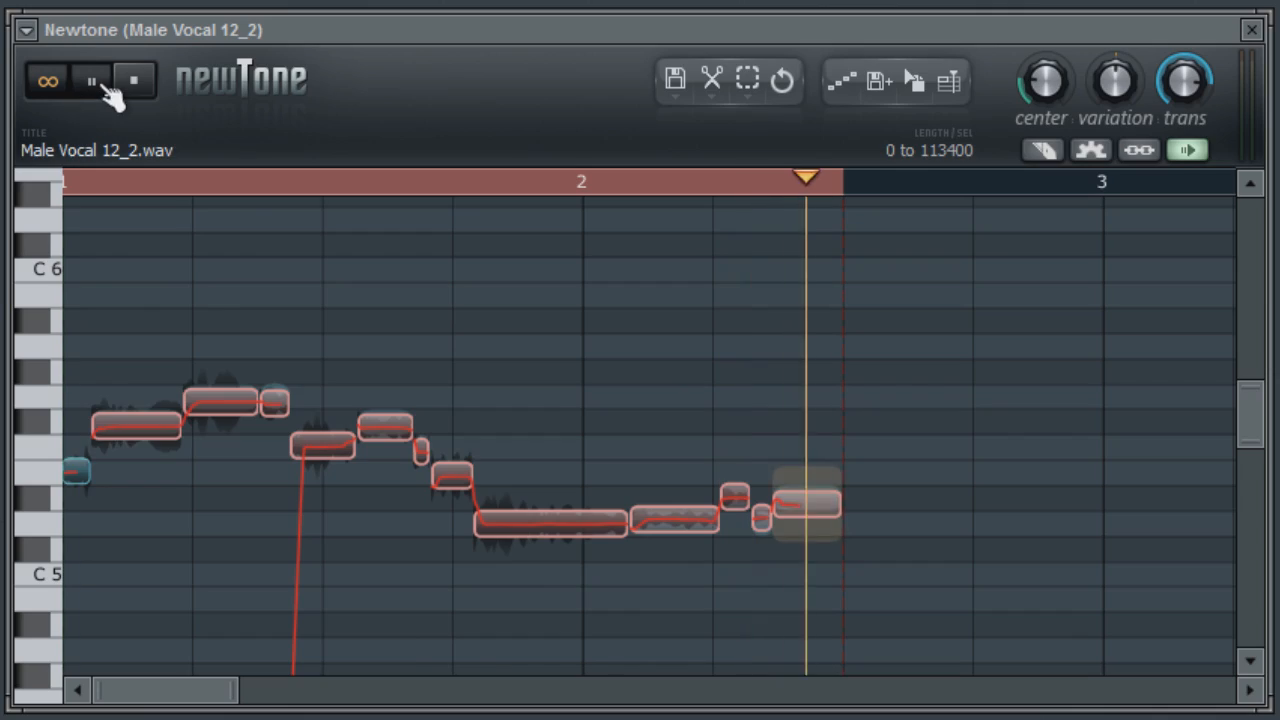